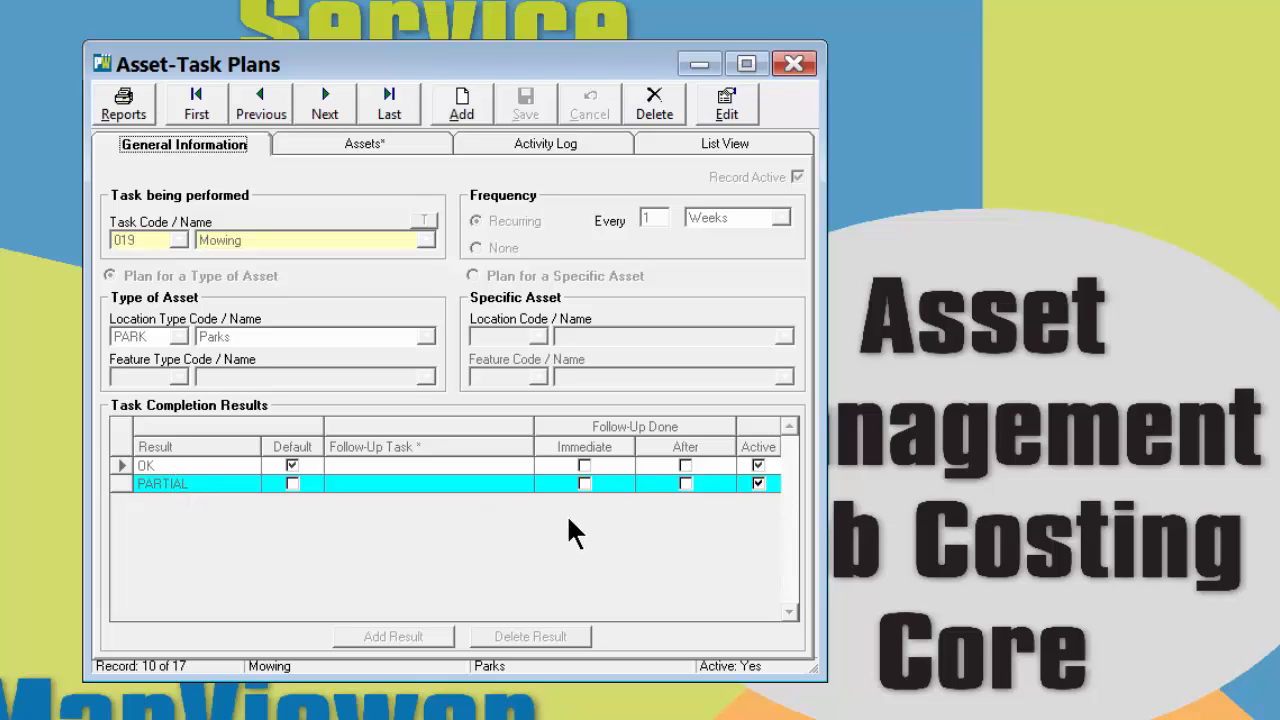
Leave the asset-task plans and start a new work order described as "Park Moving", scheduled for Thu Mar 10 2016
click(800, 59)
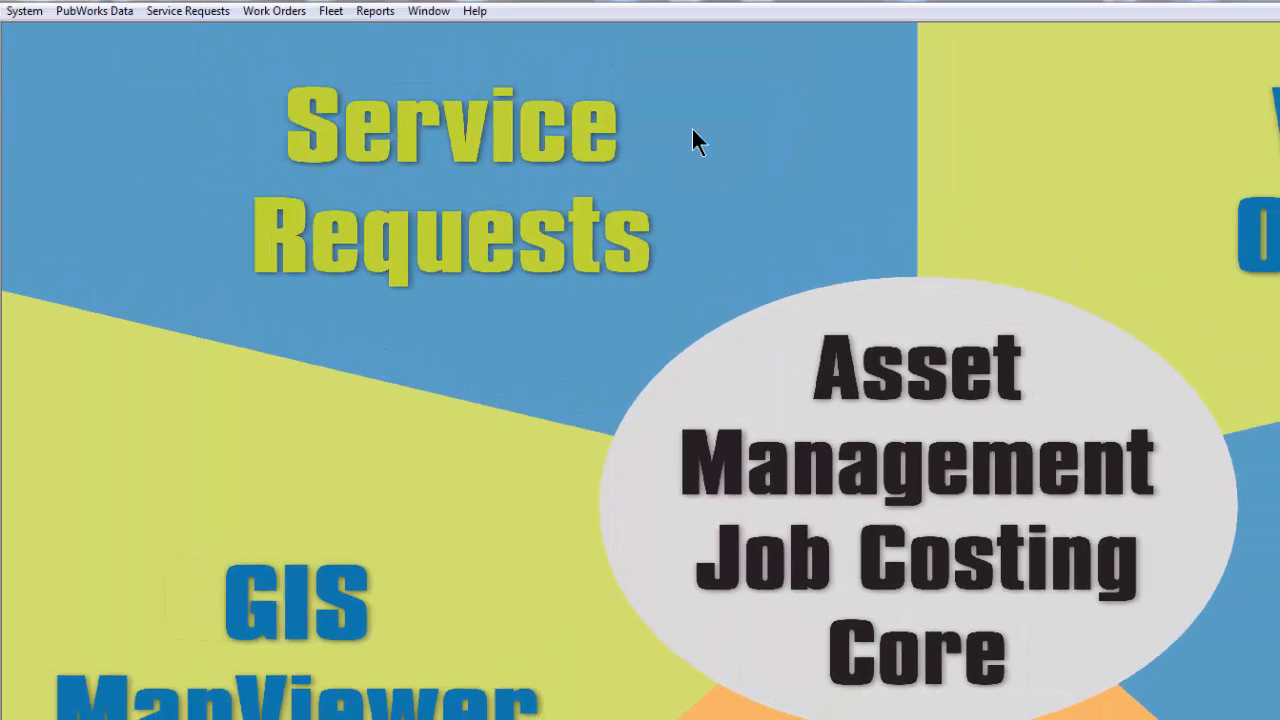
click(262, 12)
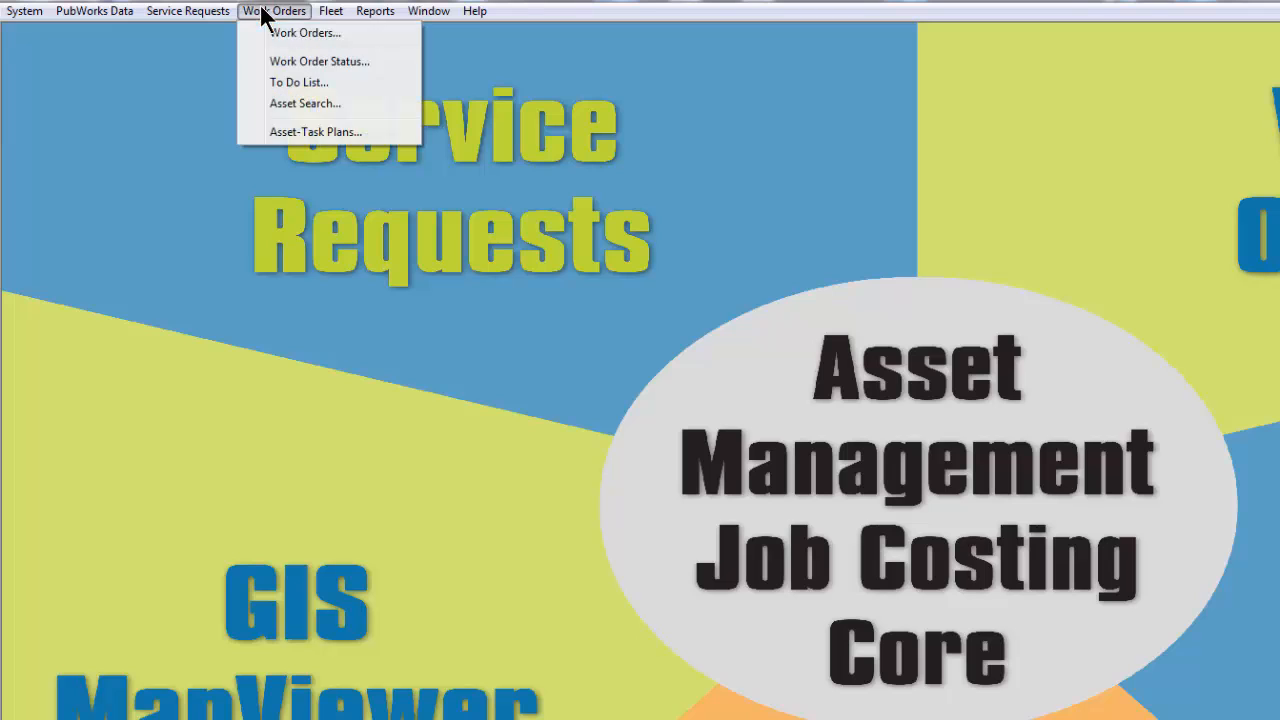
click(301, 40)
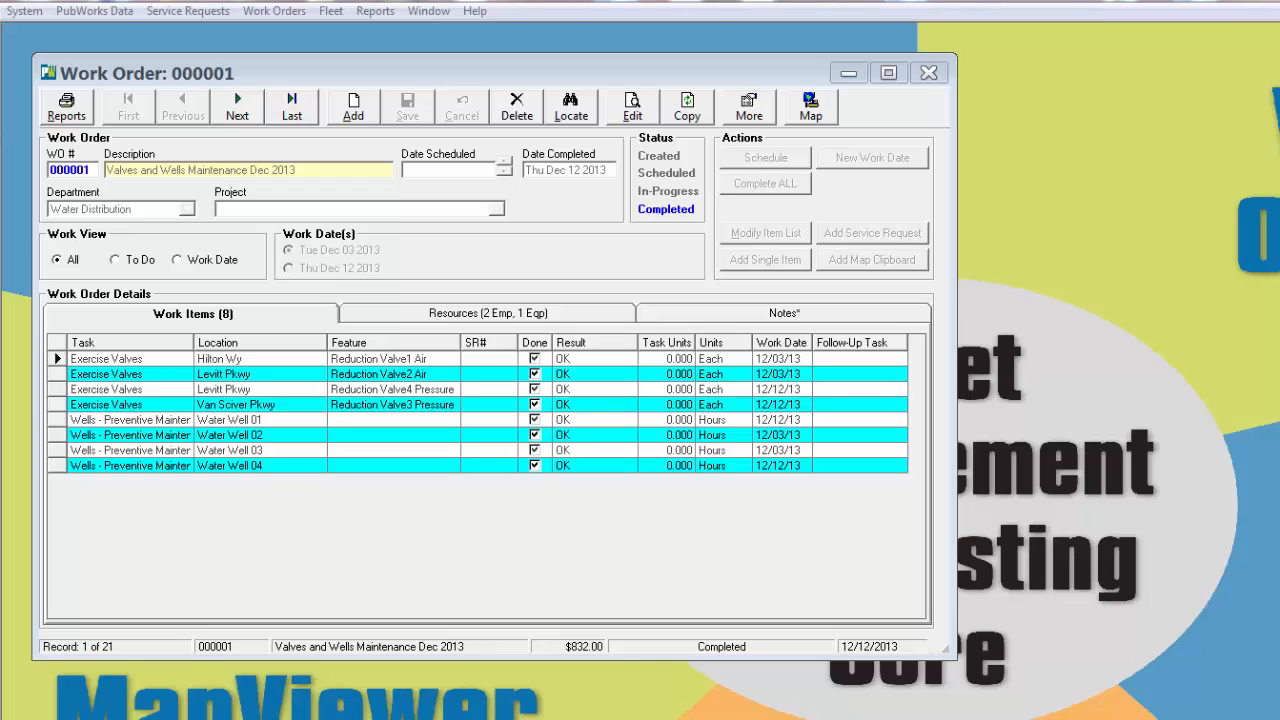
click(356, 102)
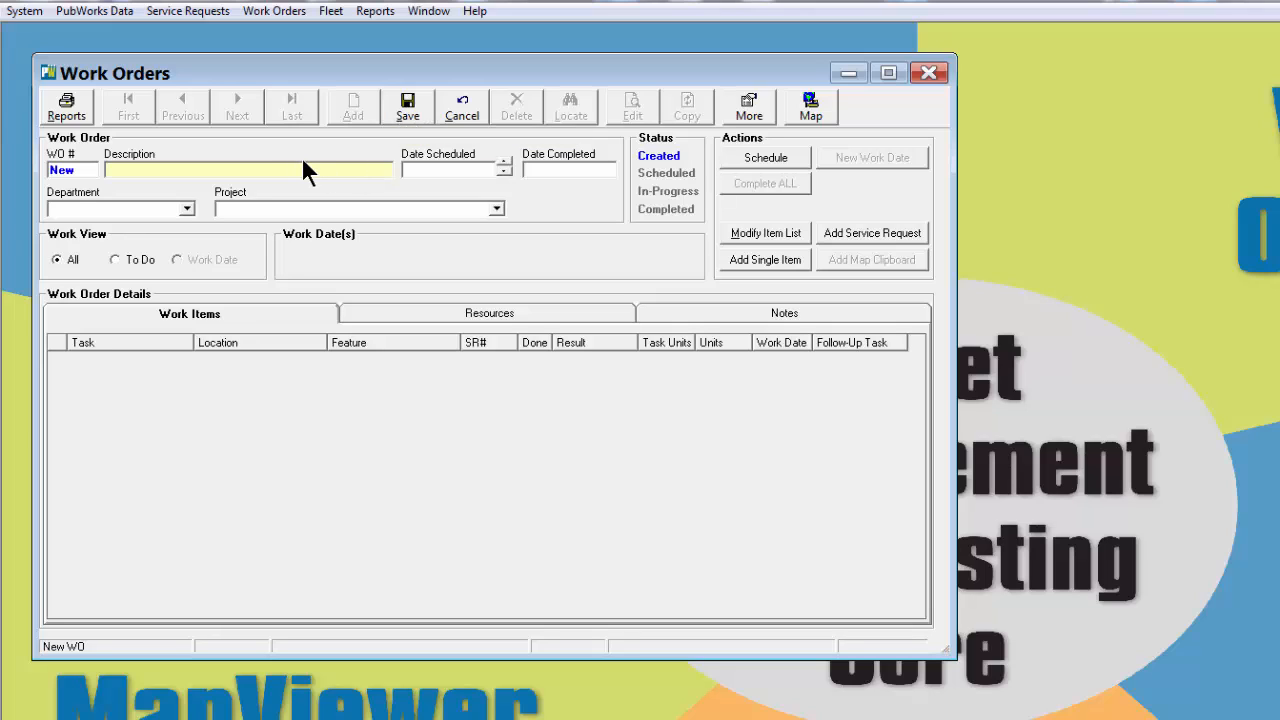
text(Park Moving)
click(502, 168)
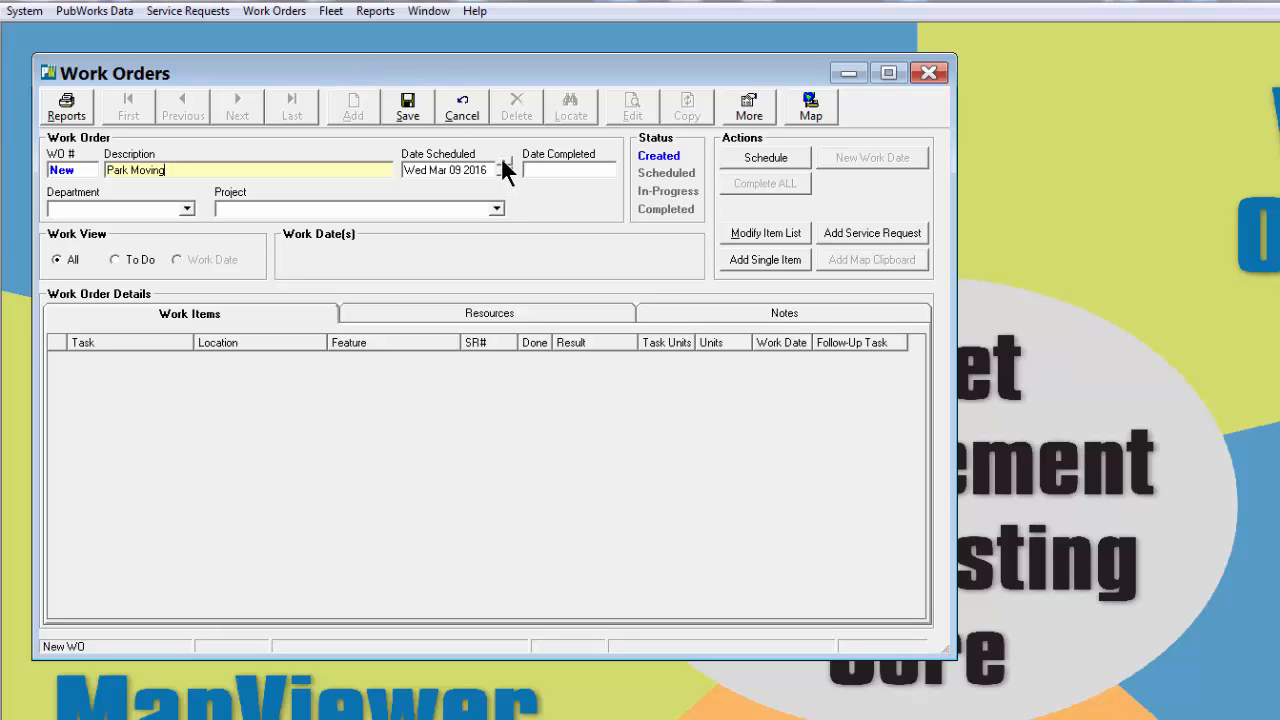
click(502, 162)
Add a single work item for the Mowing task at Levitt Park and save the work order
click(756, 259)
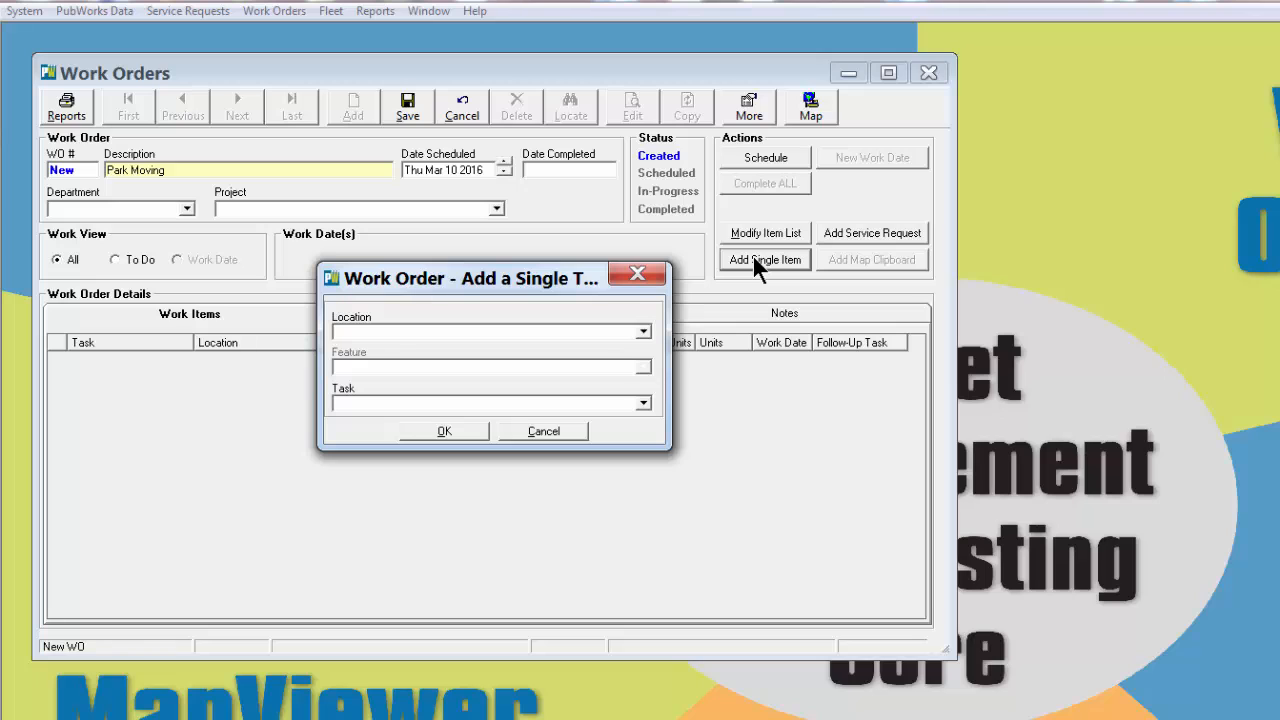
click(643, 403)
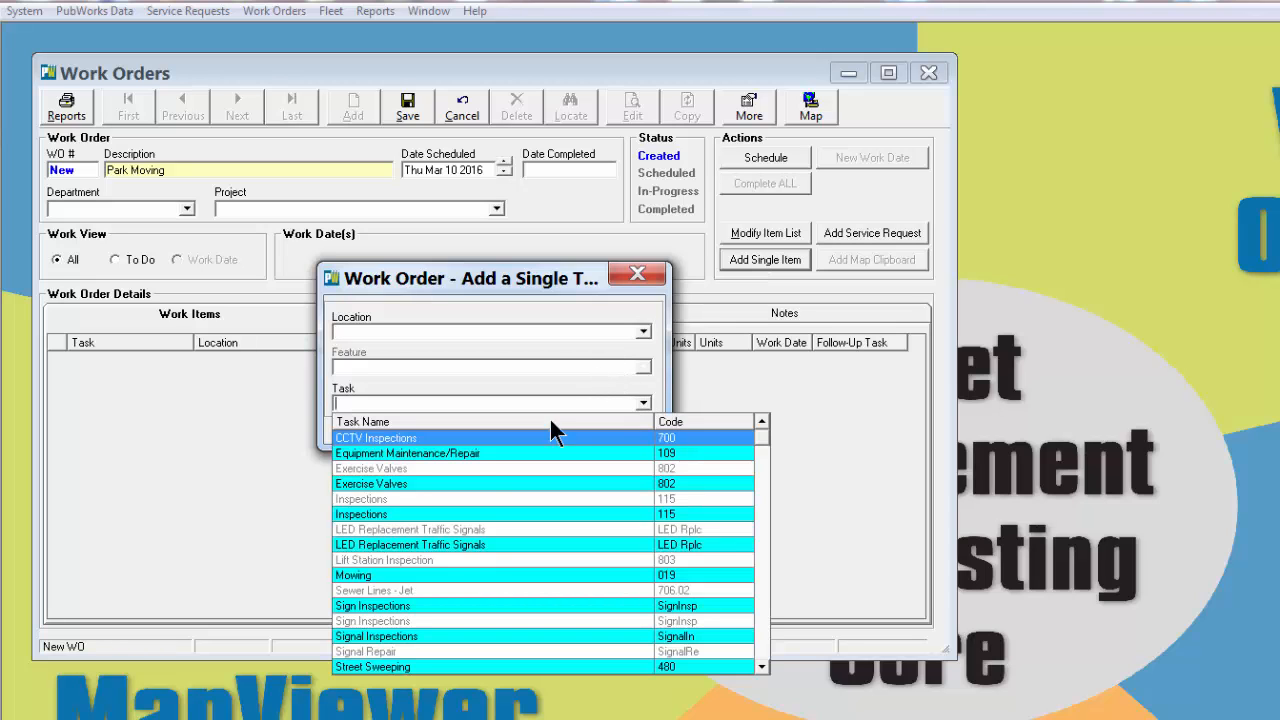
click(362, 573)
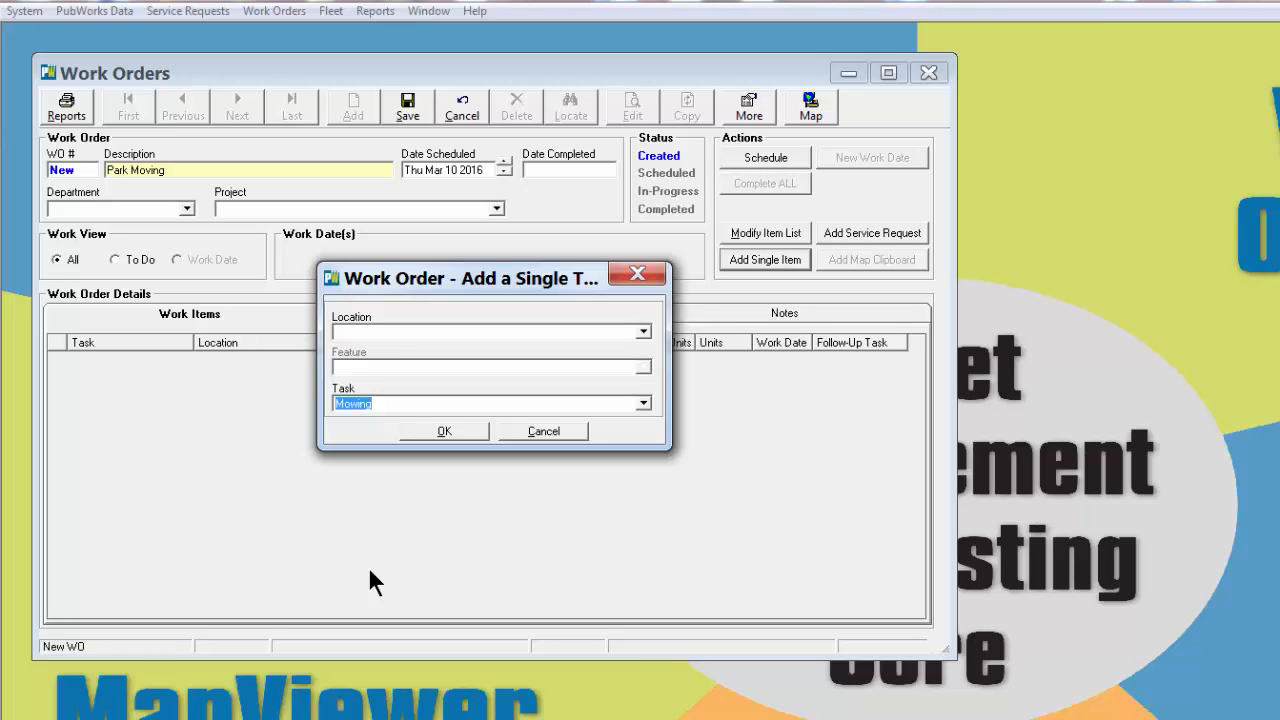
click(641, 328)
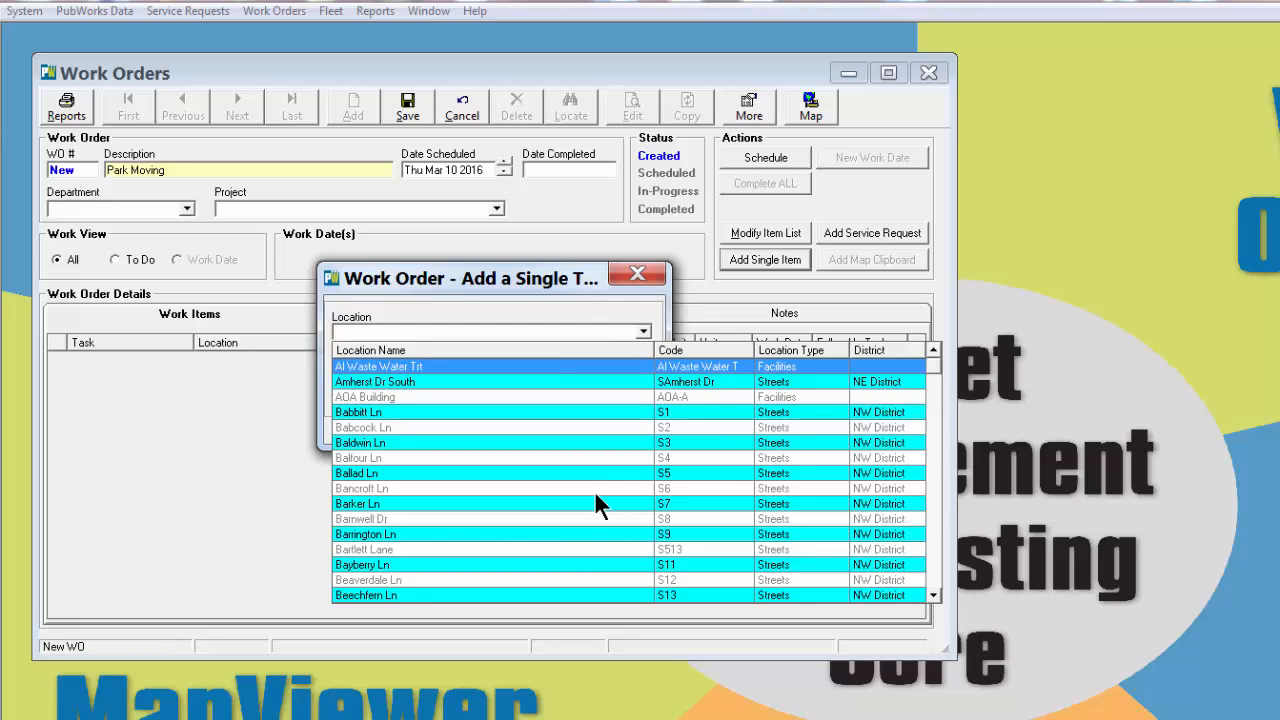
scroll(594, 490, down, 20)
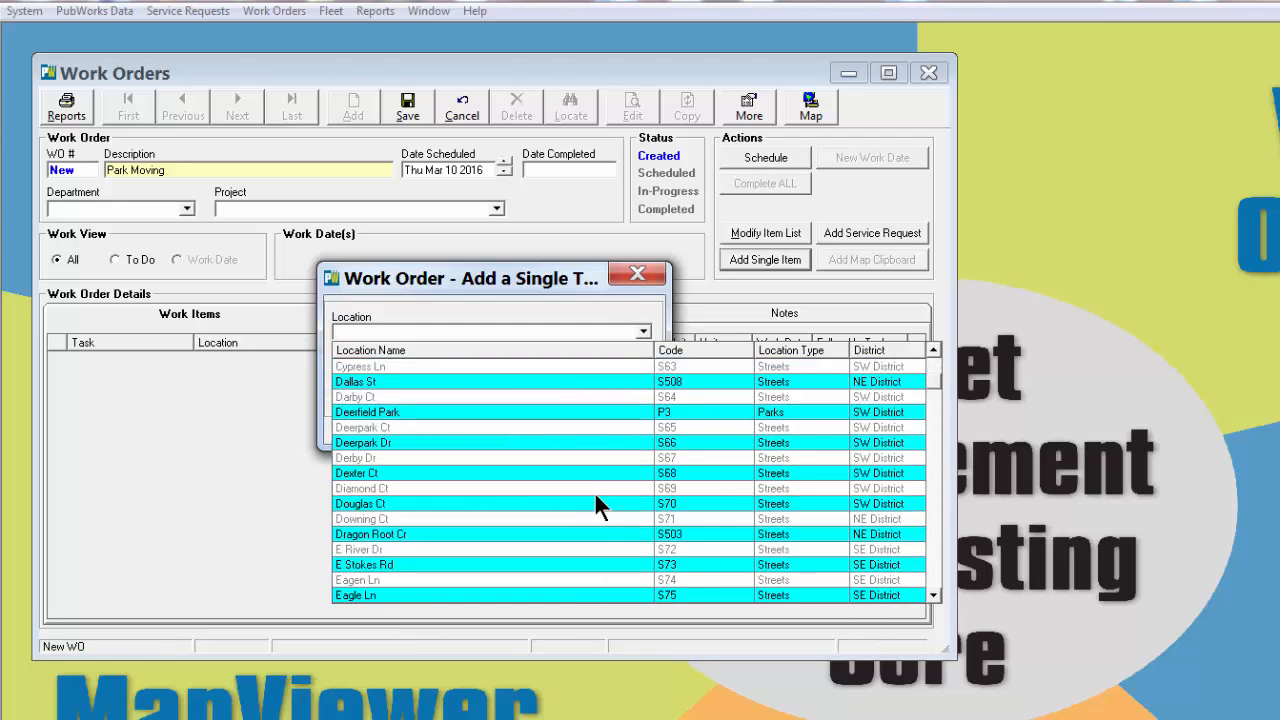
scroll(594, 491, down, 20)
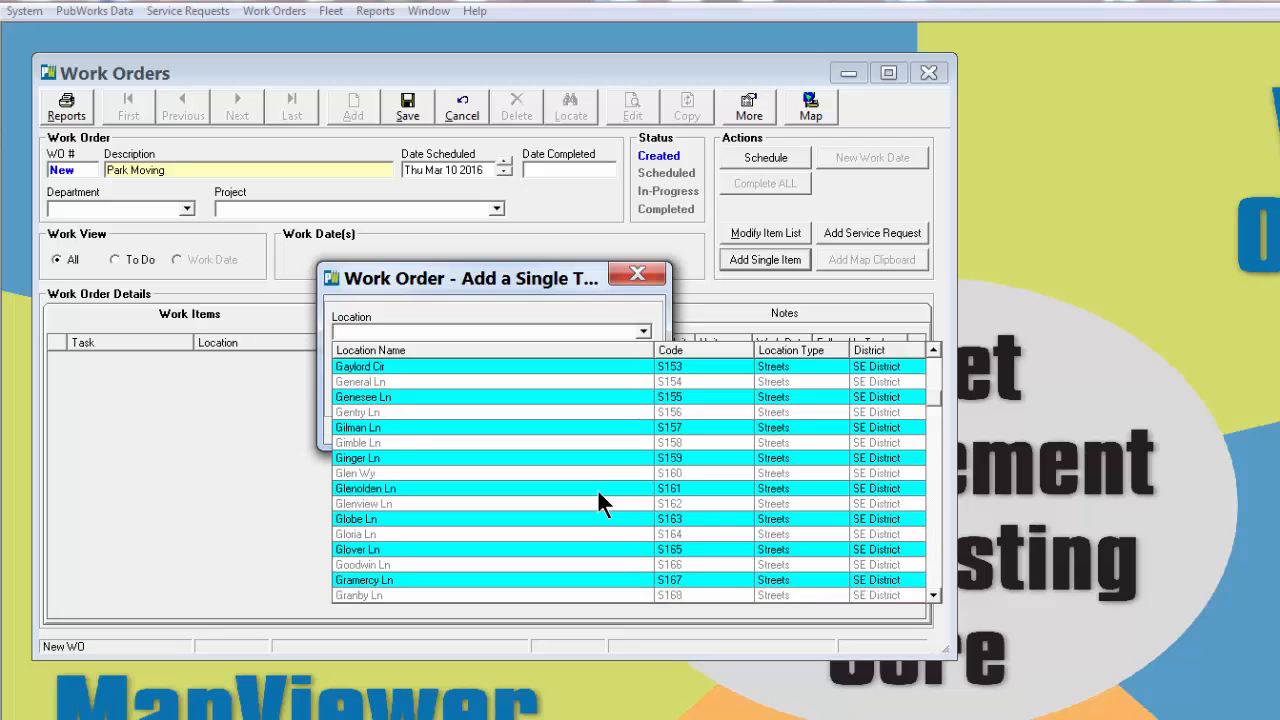
scroll(597, 488, down, 20)
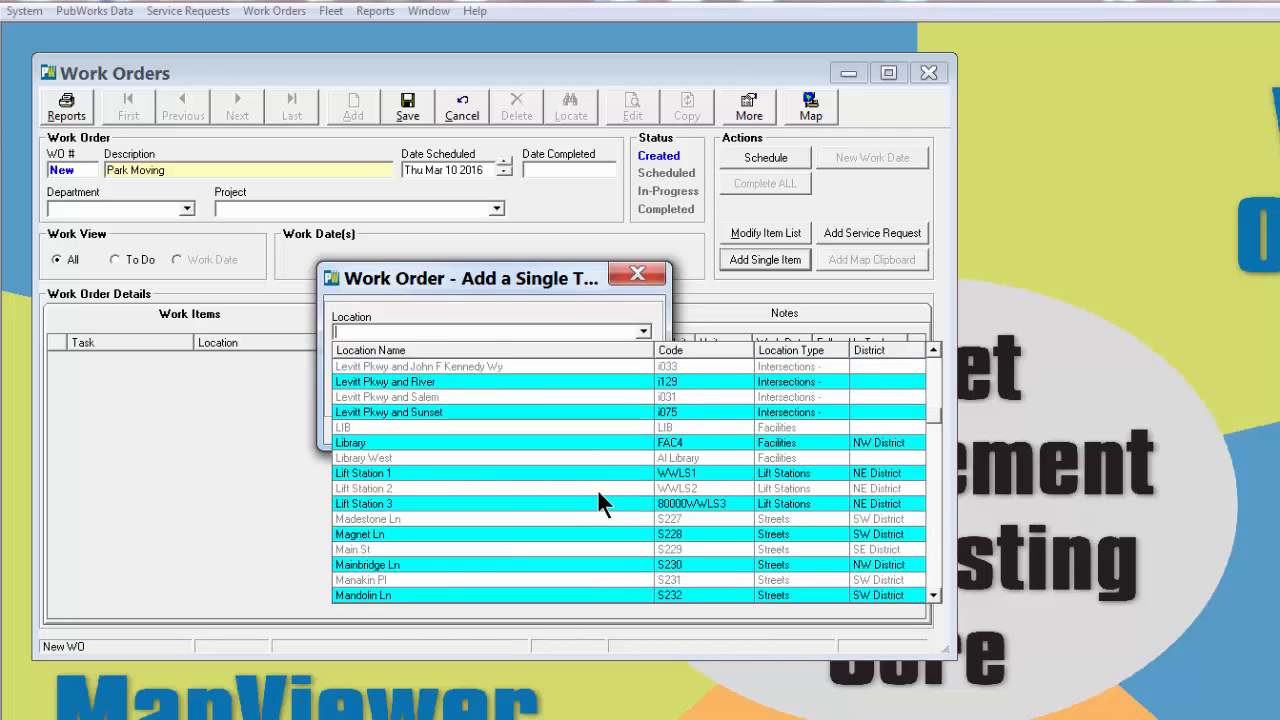
scroll(597, 488, up, 2)
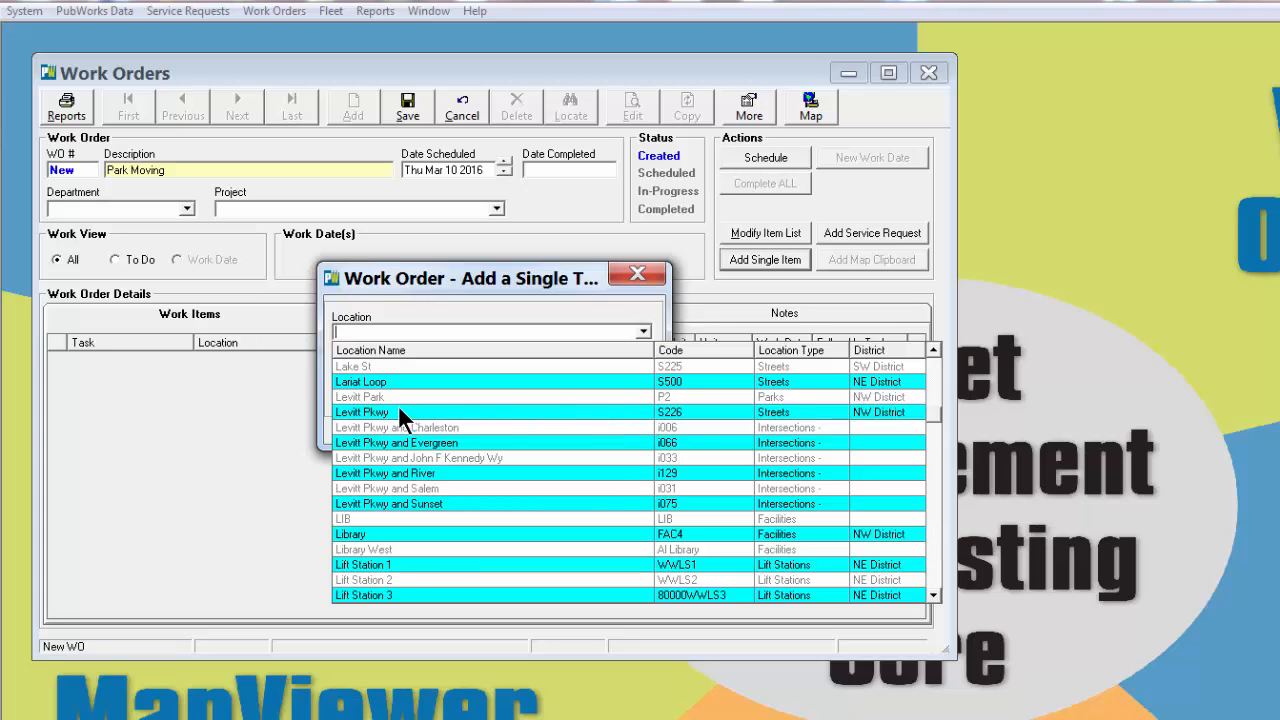
click(367, 393)
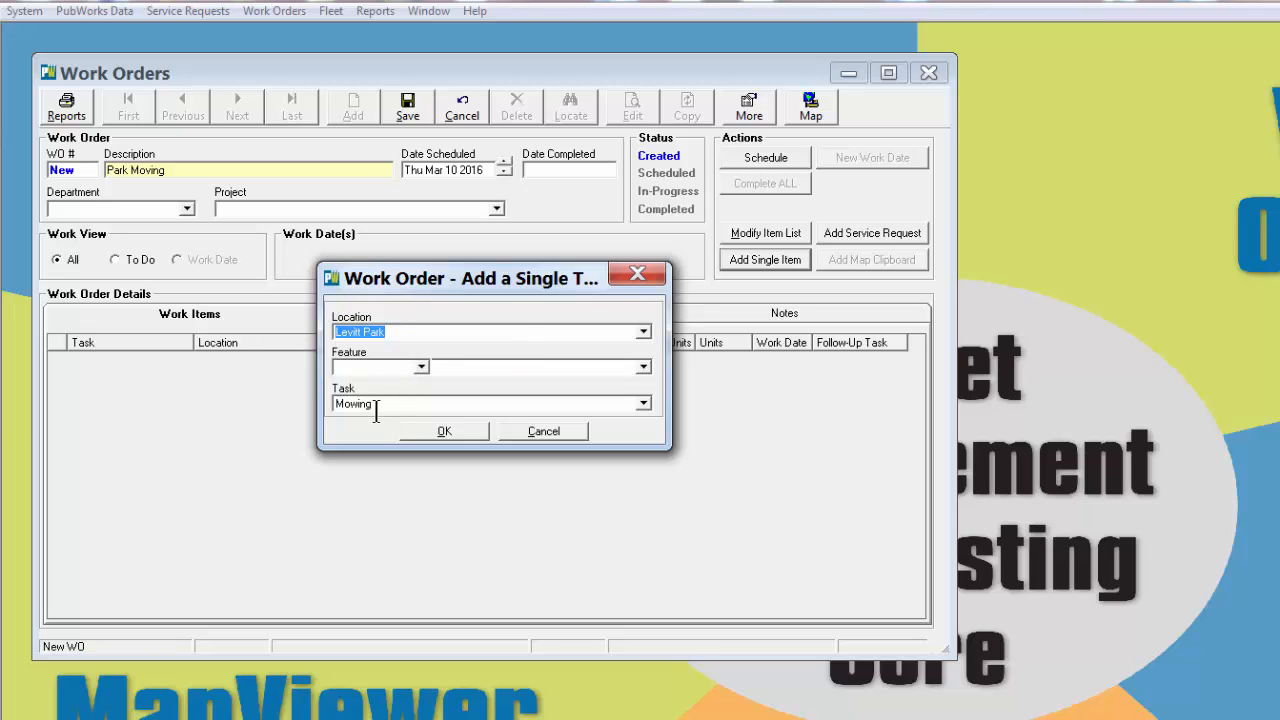
click(448, 428)
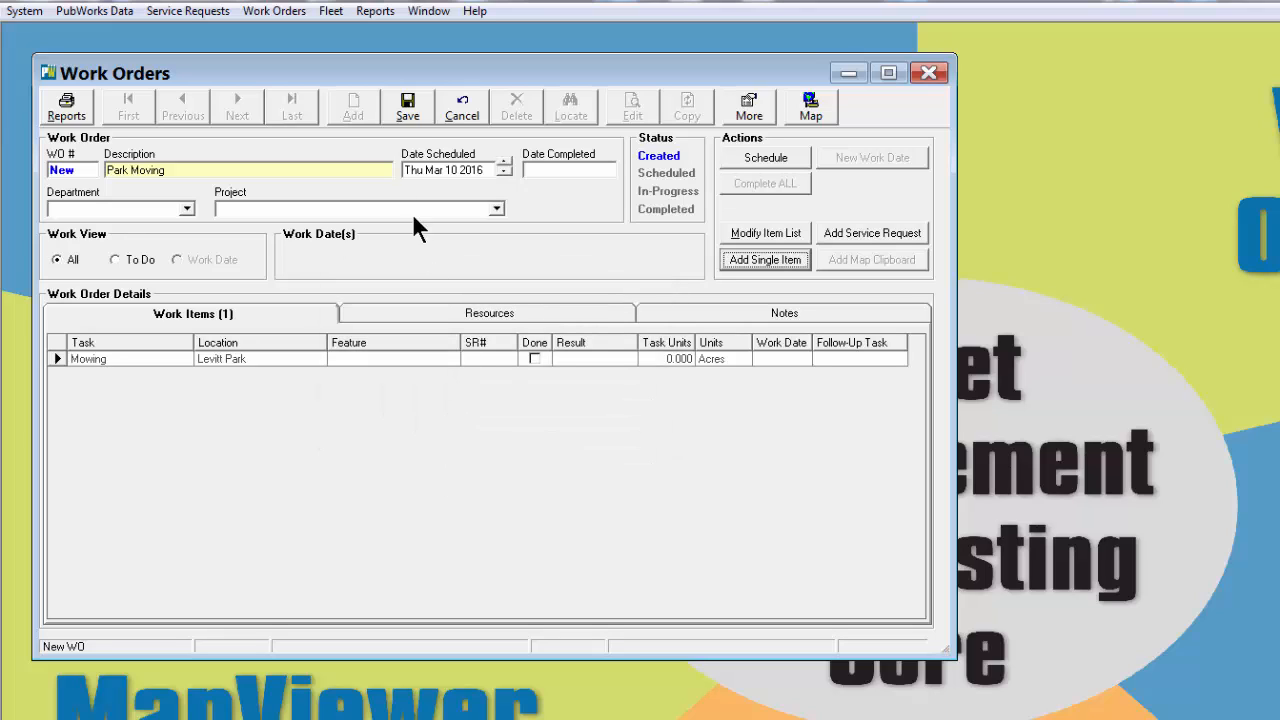
click(407, 105)
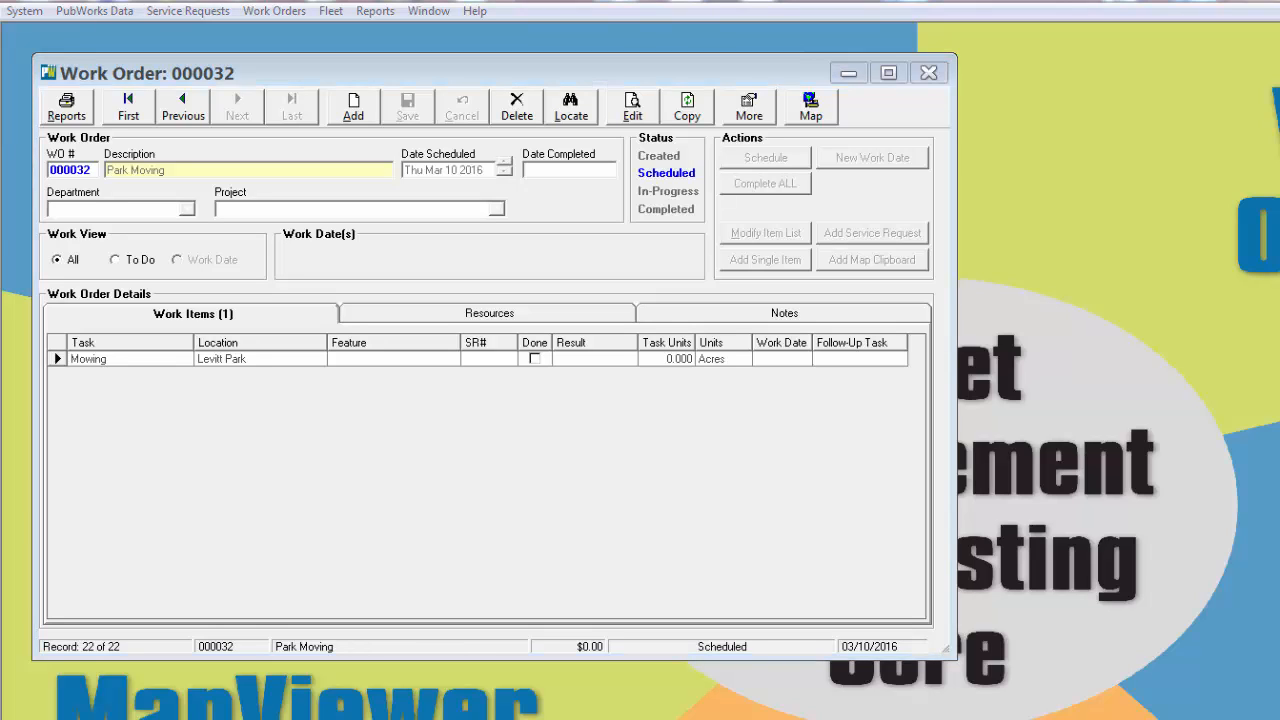
Reopen the saved work order for editing and add March 10, 2016 as a new work date
click(630, 110)
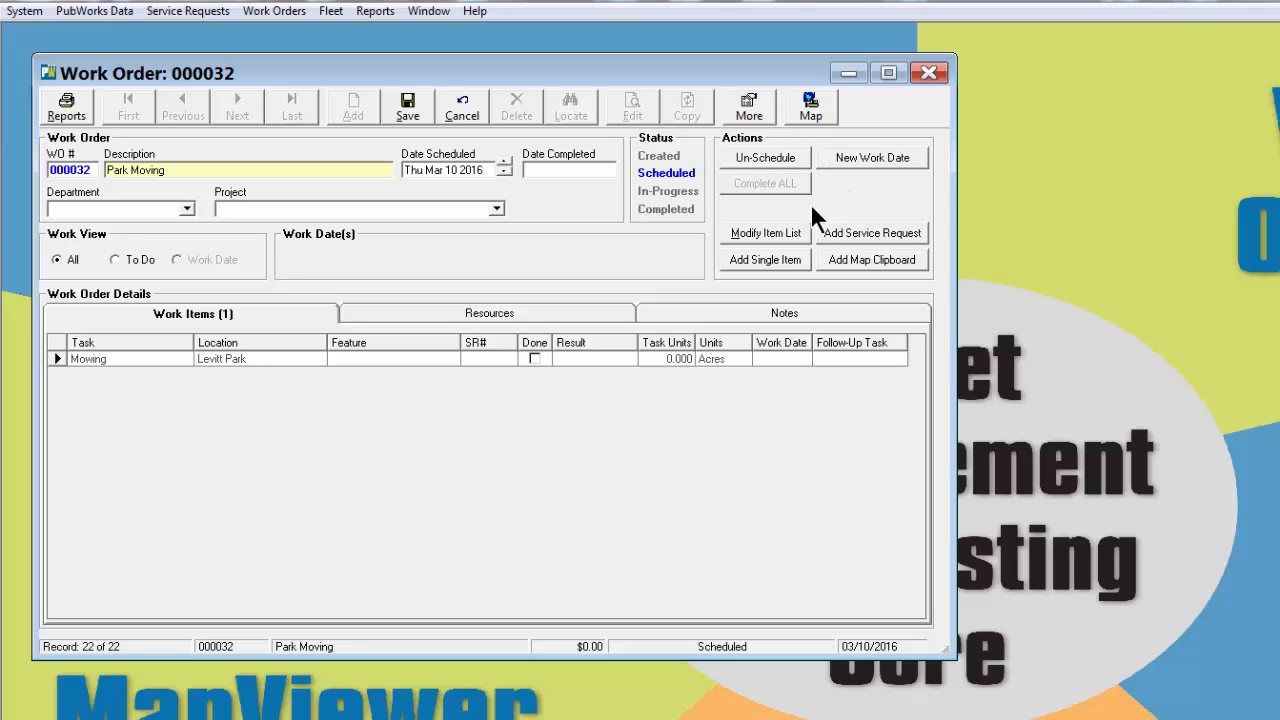
click(866, 153)
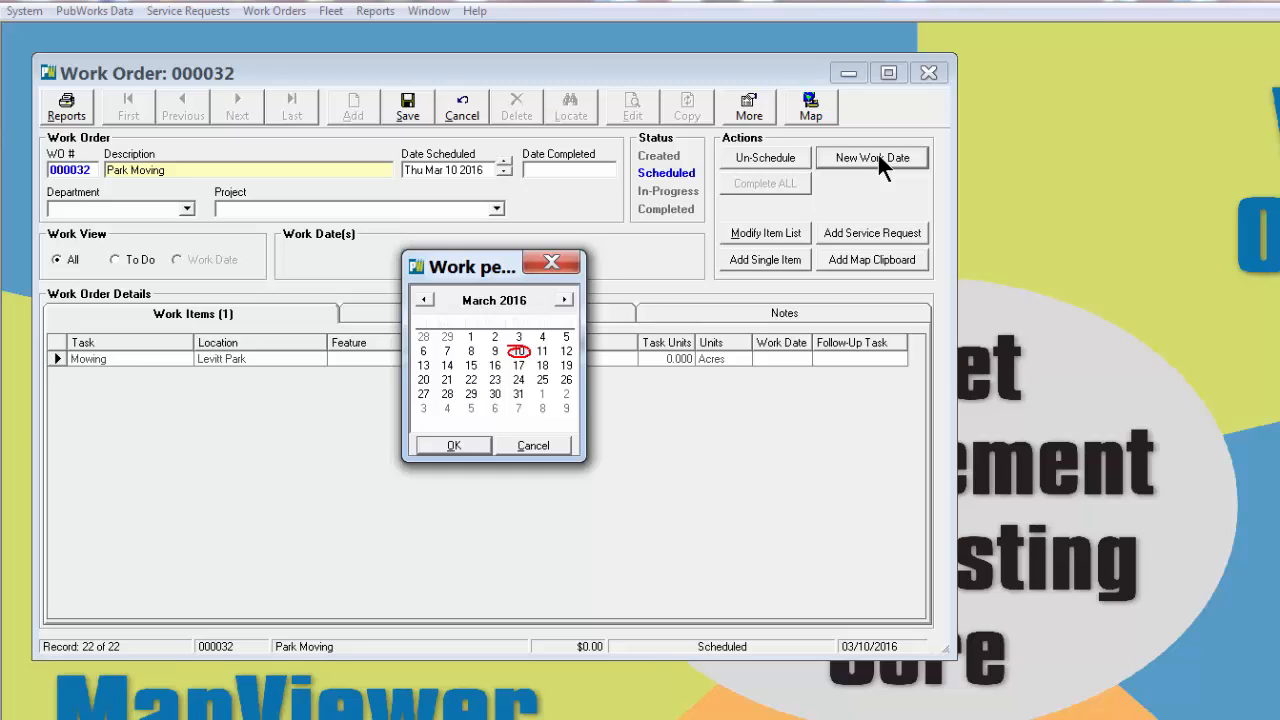
click(518, 351)
click(450, 446)
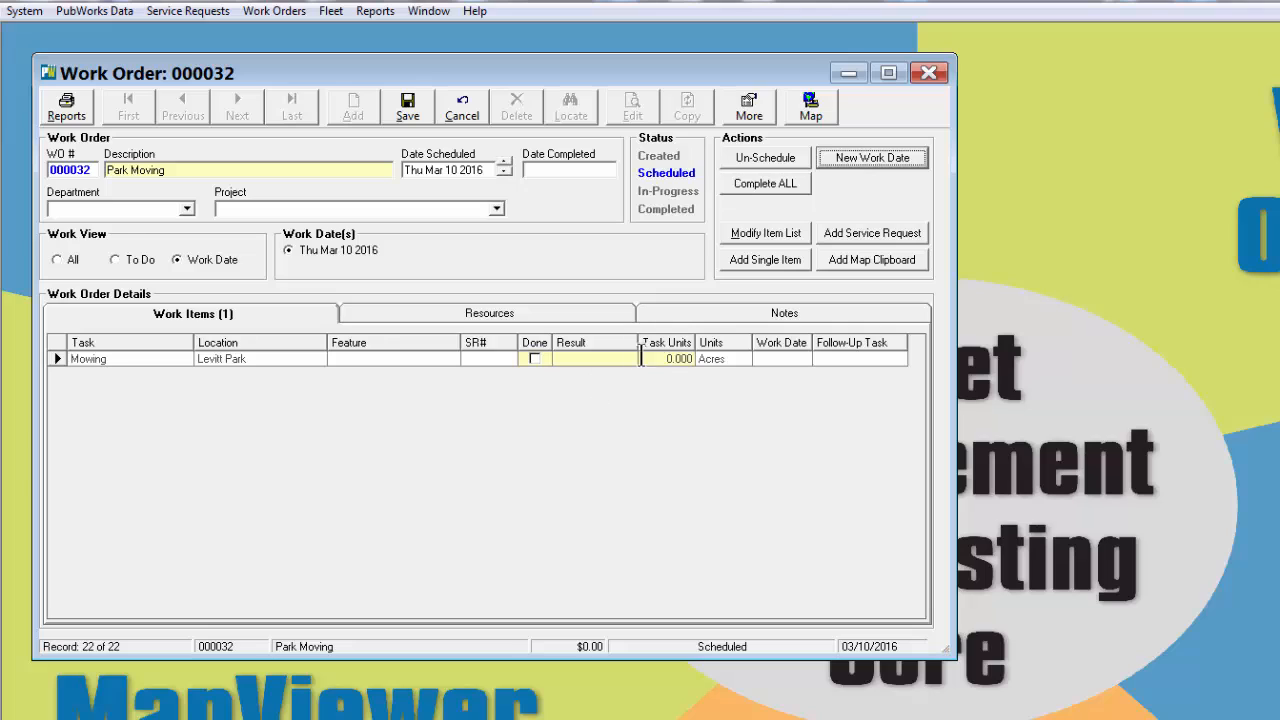
Mark the Mowing item as done with result OK and set its task units to 2 acres
click(534, 358)
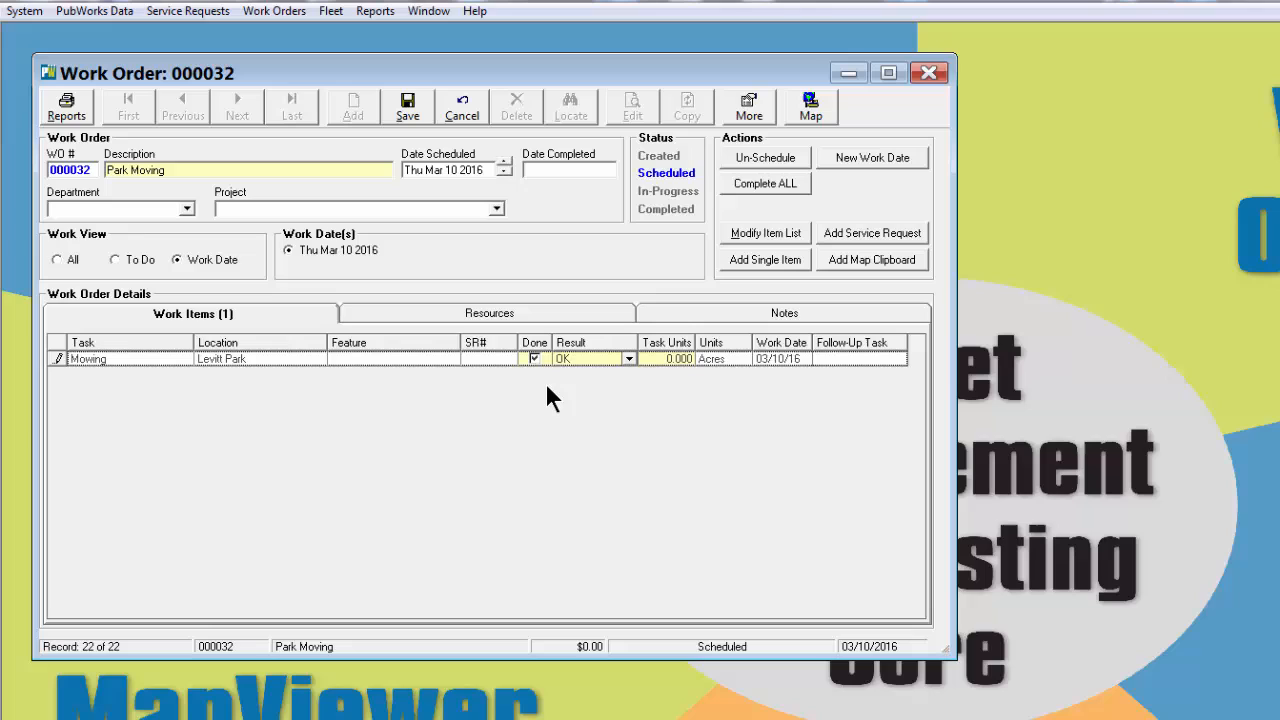
click(628, 358)
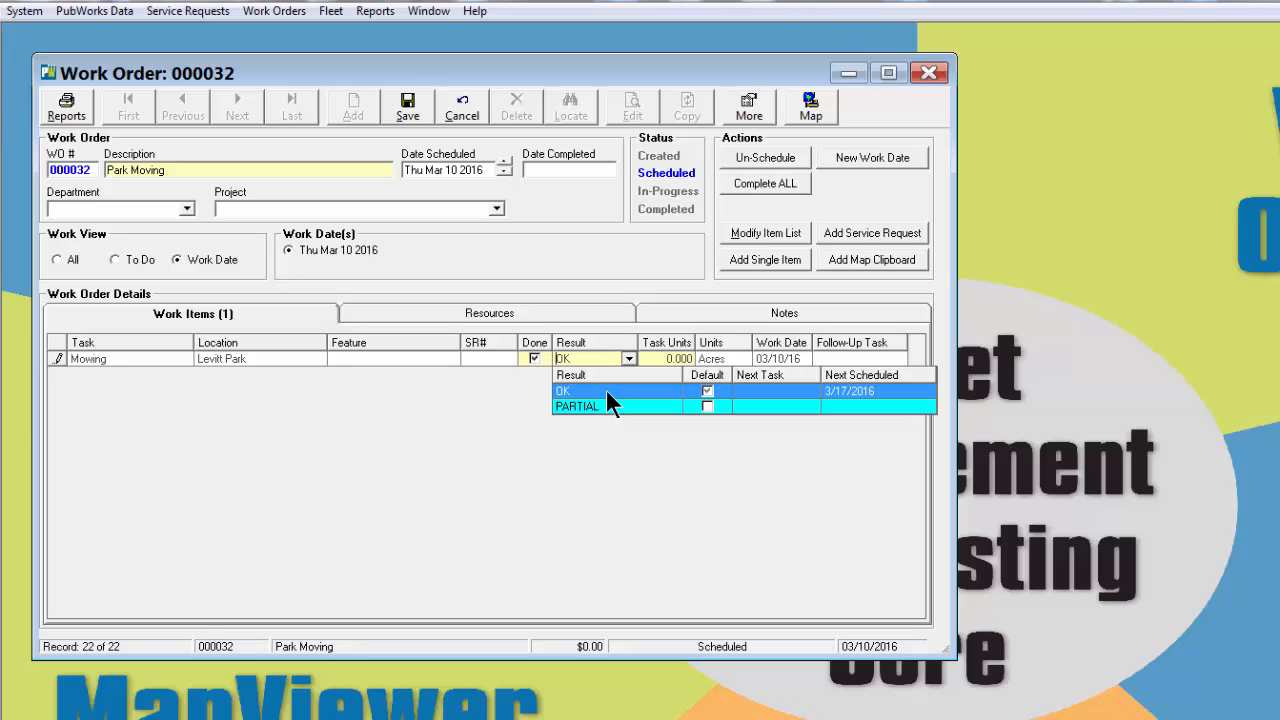
click(606, 389)
click(645, 358)
text(3)
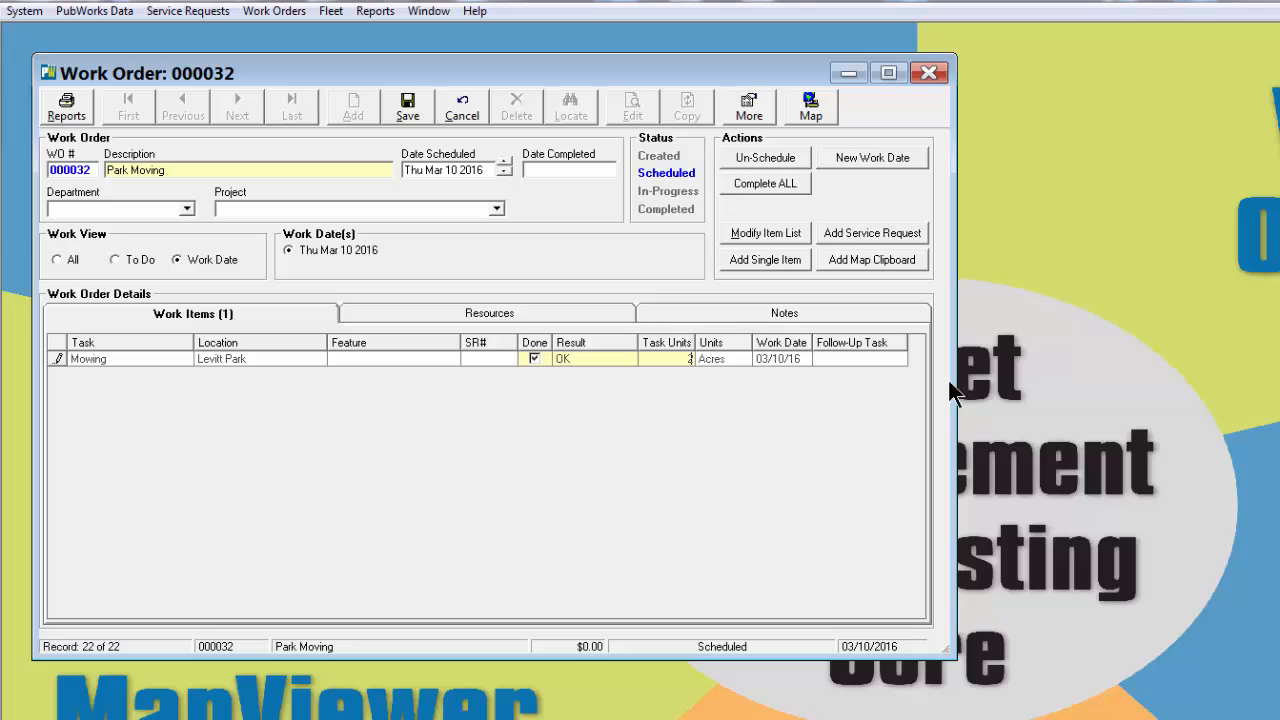
Add the first listed employee to the work order's resources with 2 regular hours
click(476, 313)
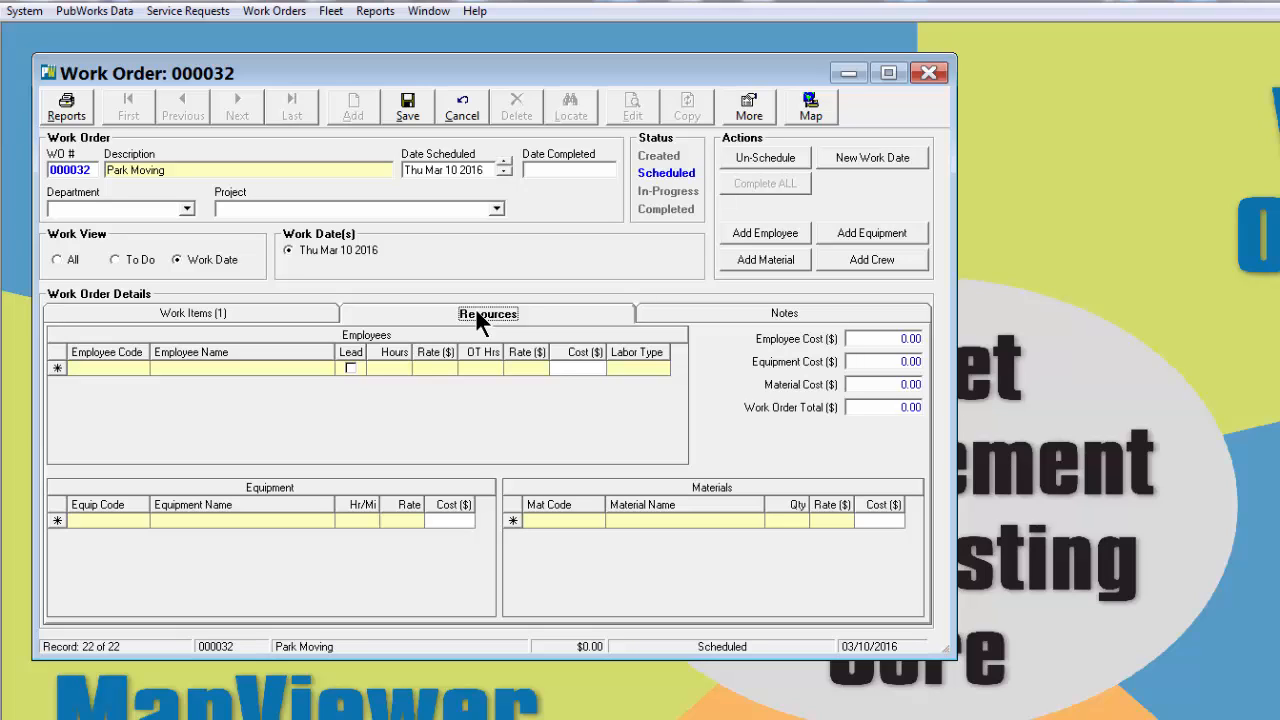
click(324, 369)
click(325, 369)
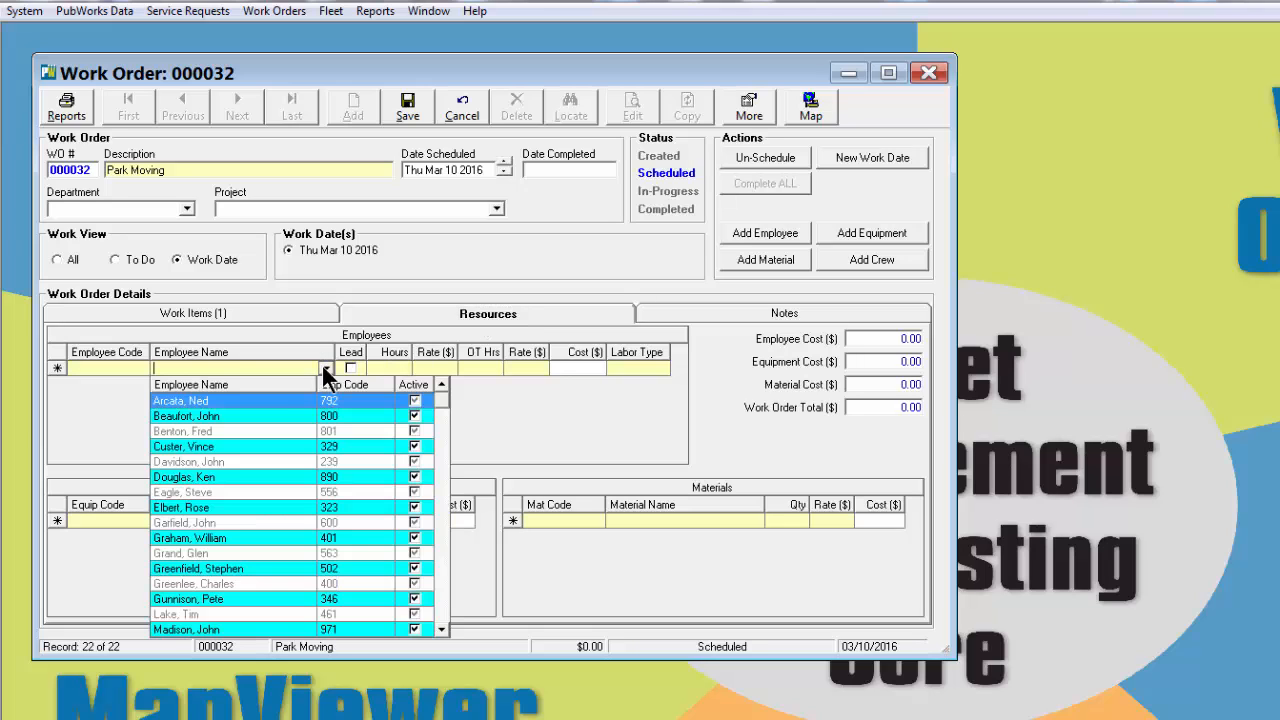
click(238, 399)
click(397, 368)
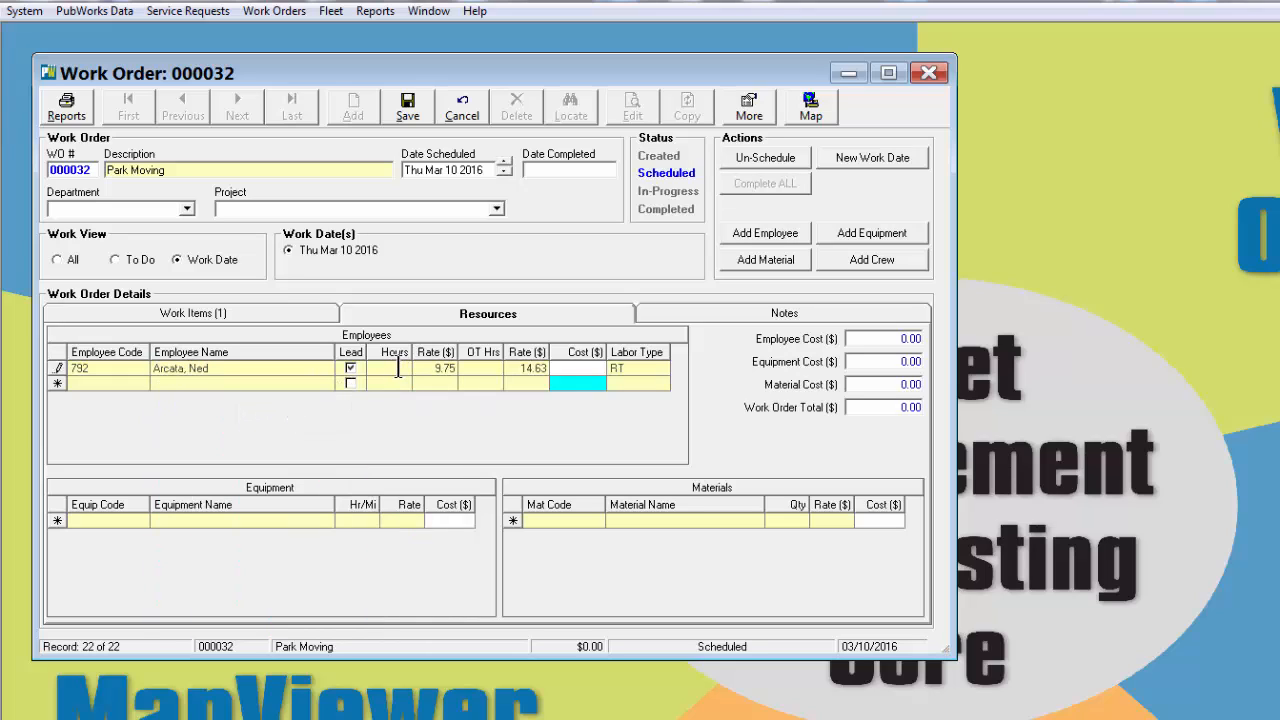
text(2)
Add the Komatsu Pc200lc-8 to the equipment resources with 2 hours and save the work order
click(325, 521)
click(325, 521)
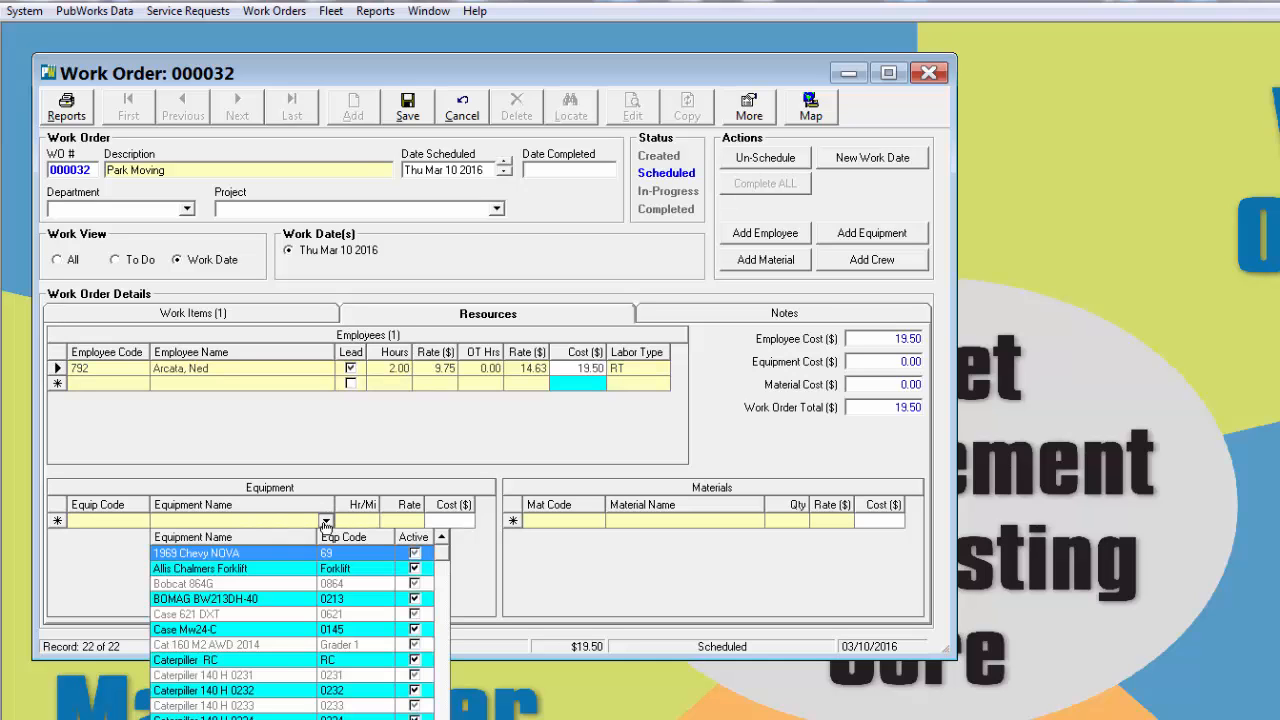
scroll(237, 648, down, 10)
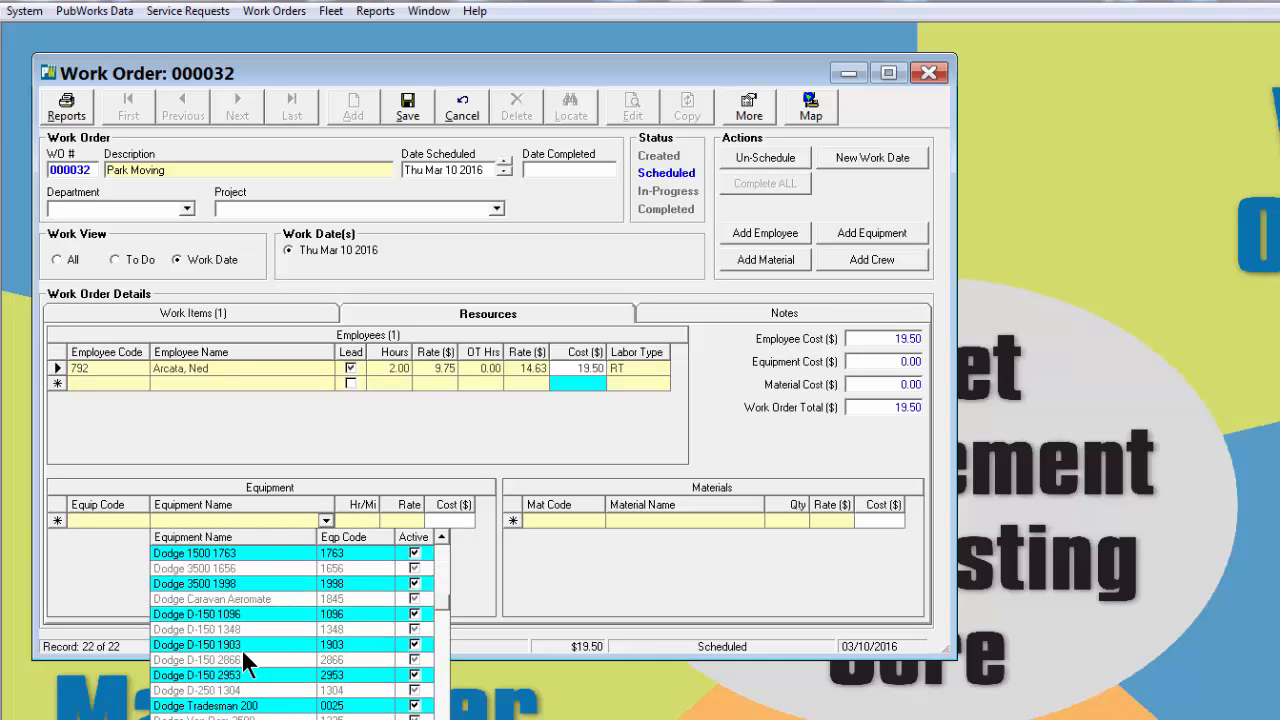
scroll(241, 648, down, 15)
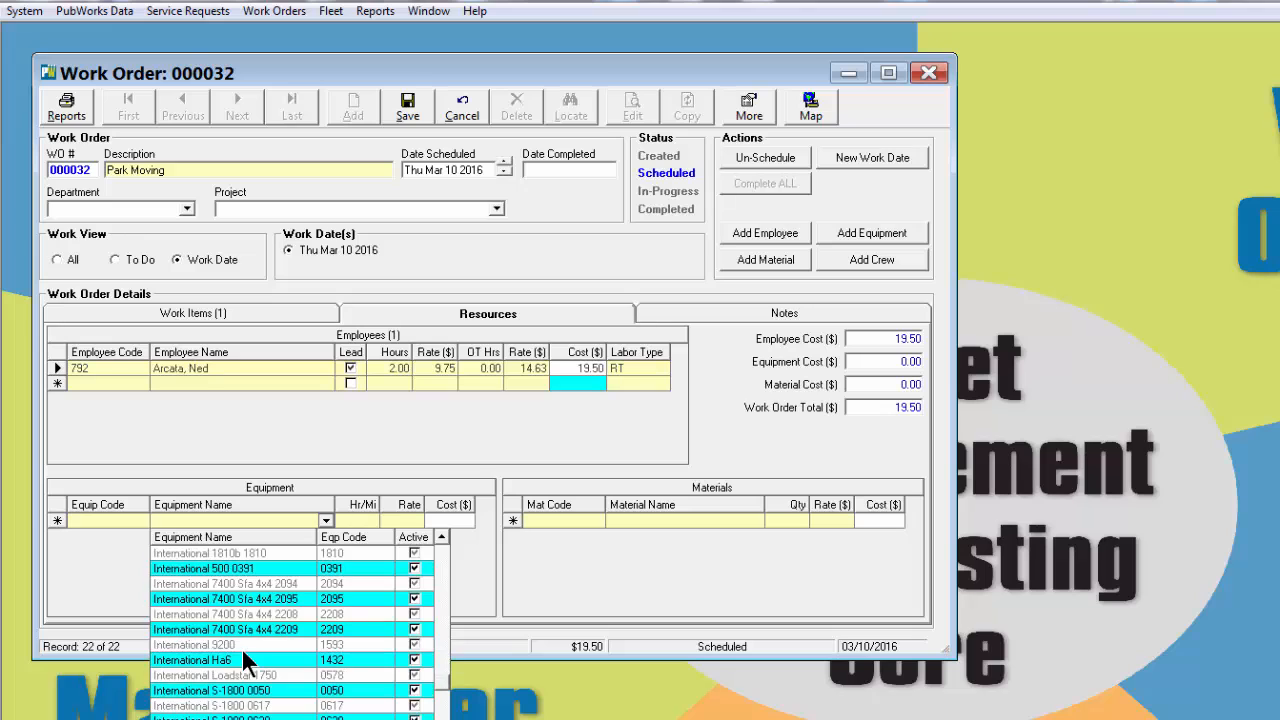
scroll(242, 655, down, 10)
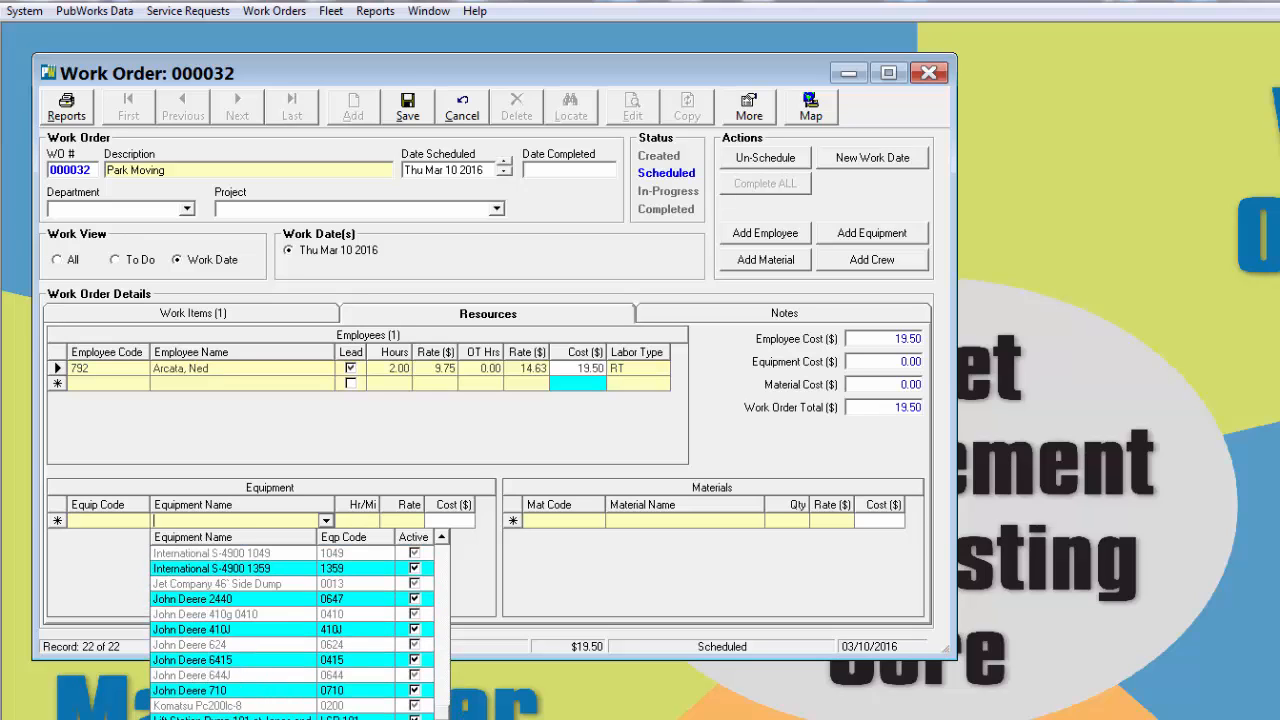
click(200, 705)
click(368, 520)
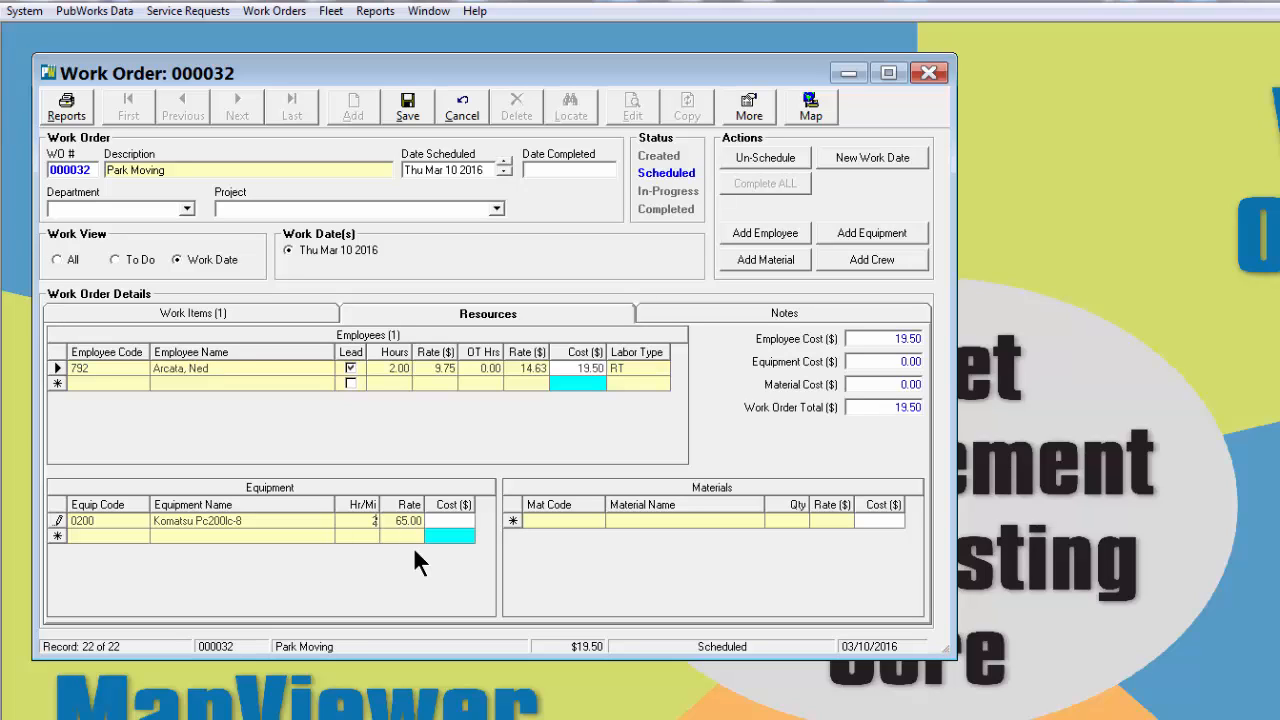
click(410, 105)
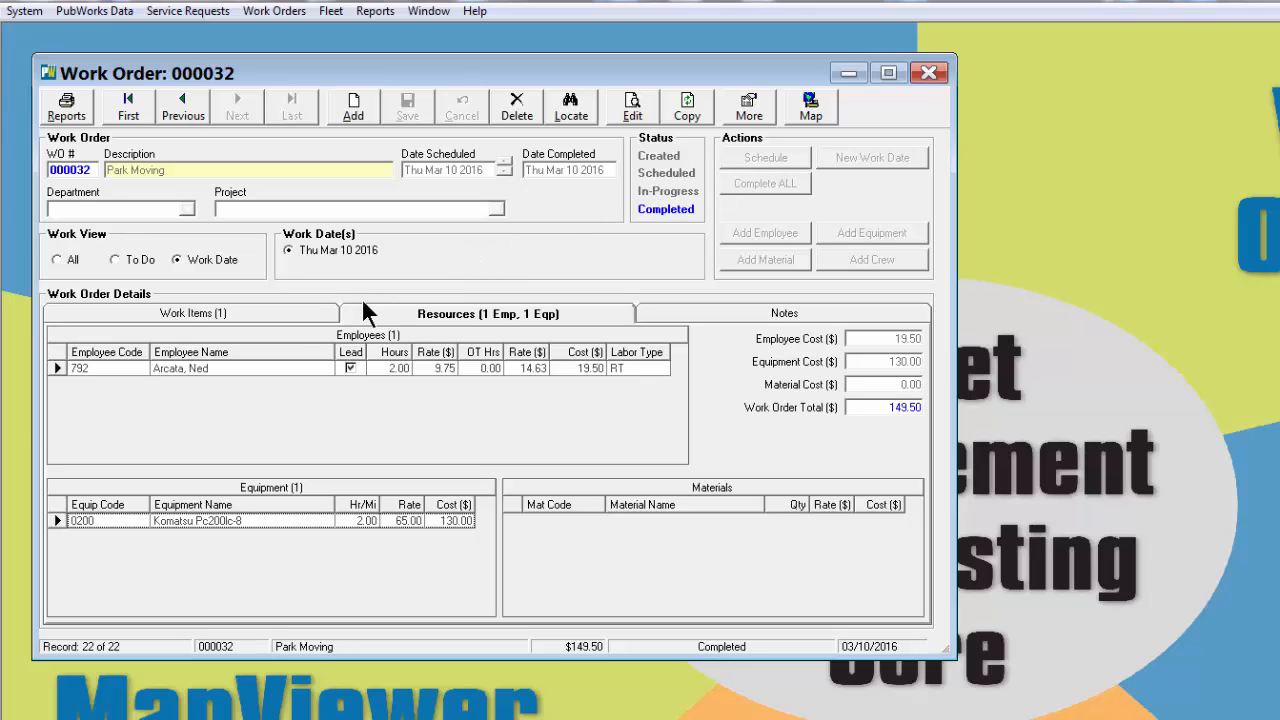
Review the work order's items in the To Do view and in the All view
click(180, 316)
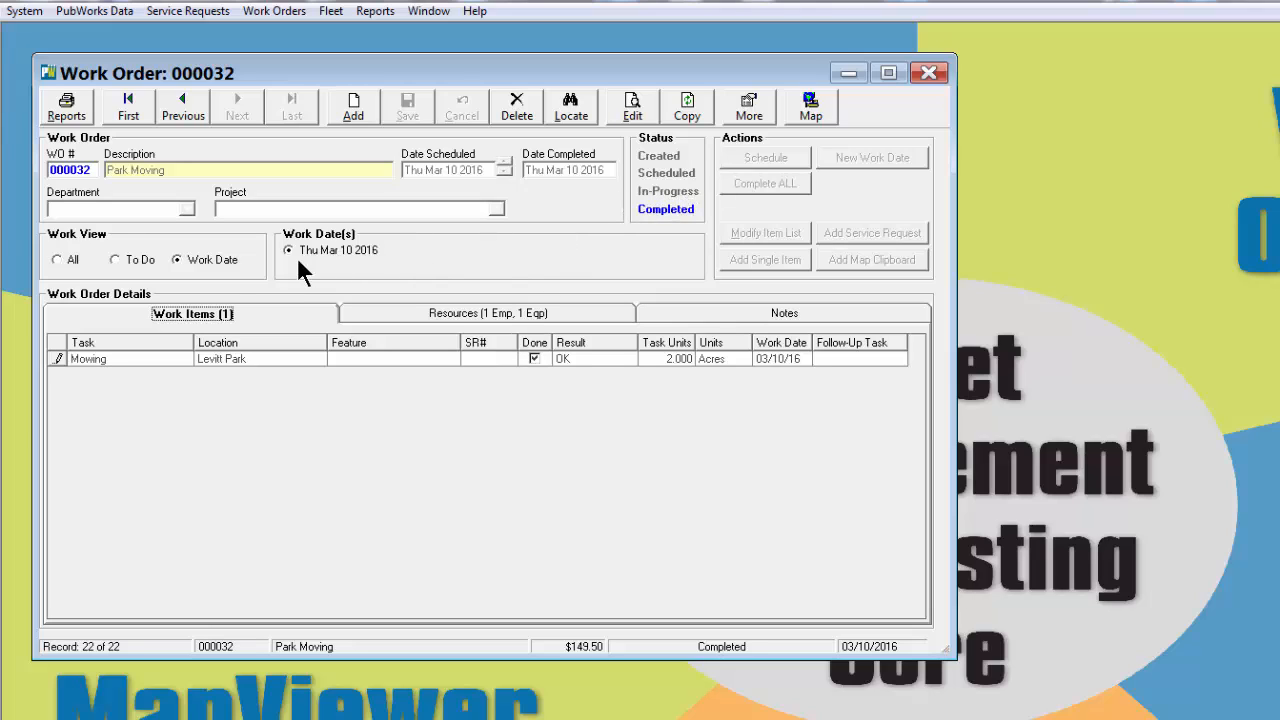
click(115, 257)
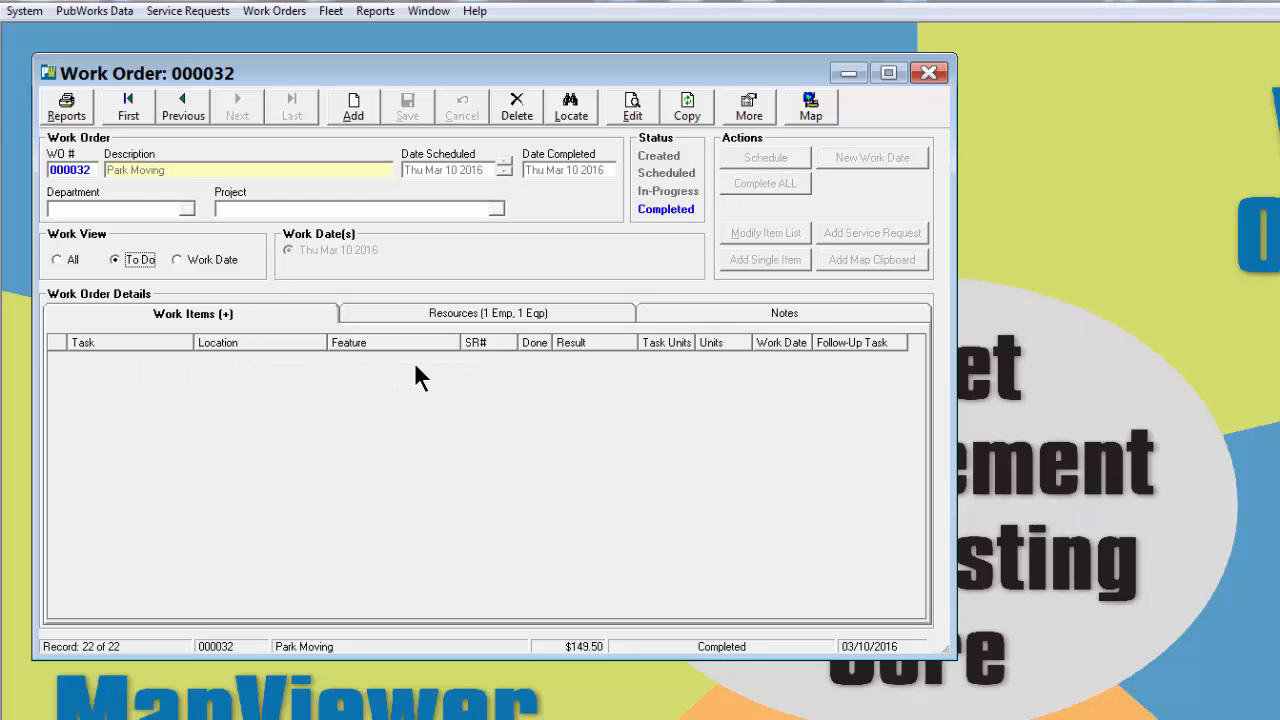
click(57, 260)
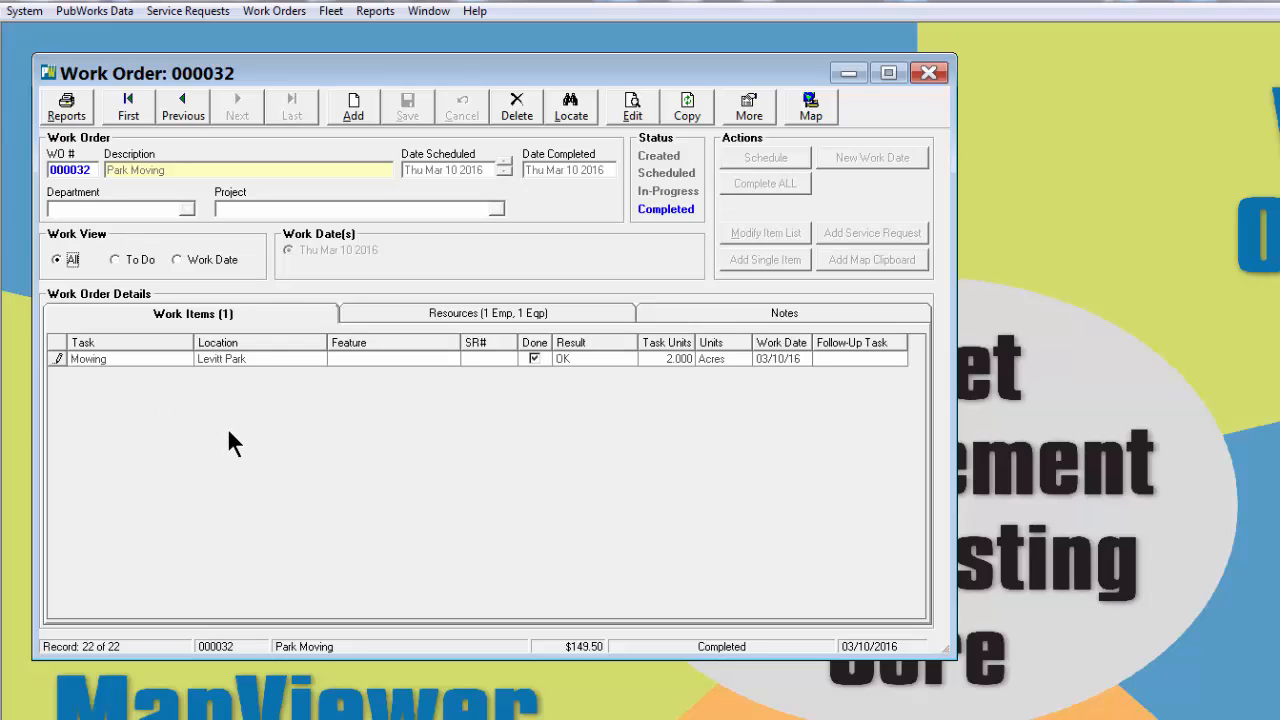